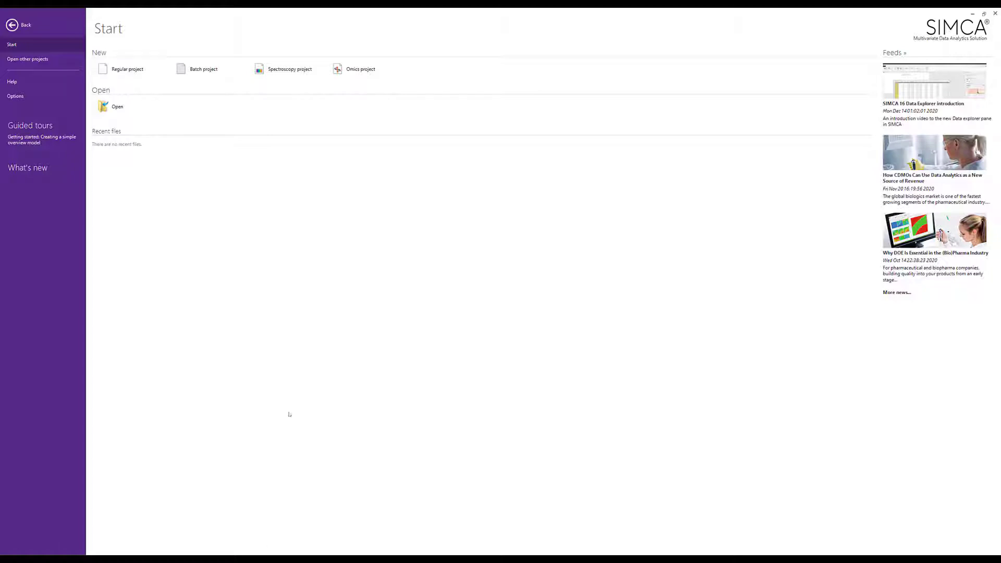
- Create a new spectroscopy project and select Carra raman combined.xlsx from the Data folder for import
left_click(284, 73)
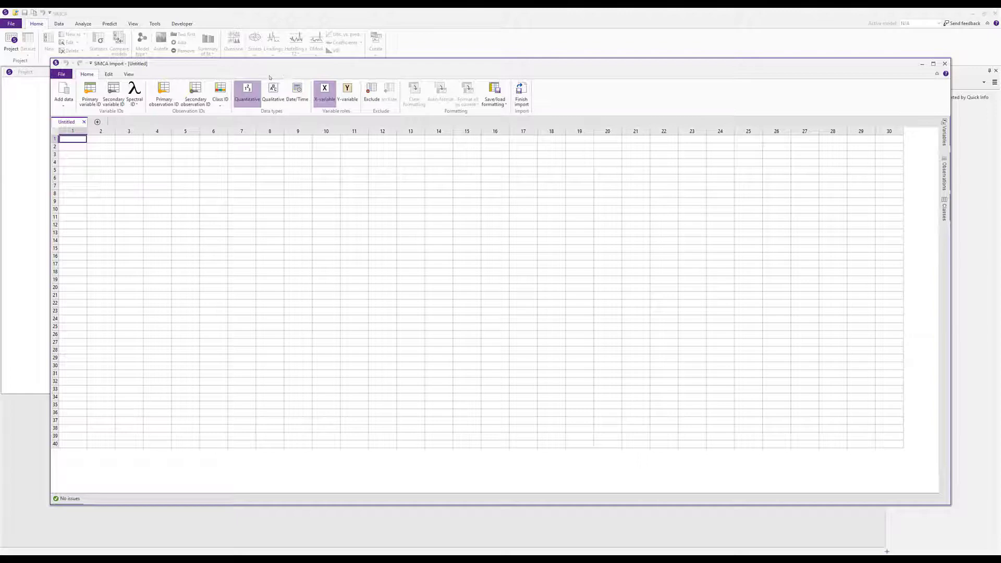
left_click(66, 106)
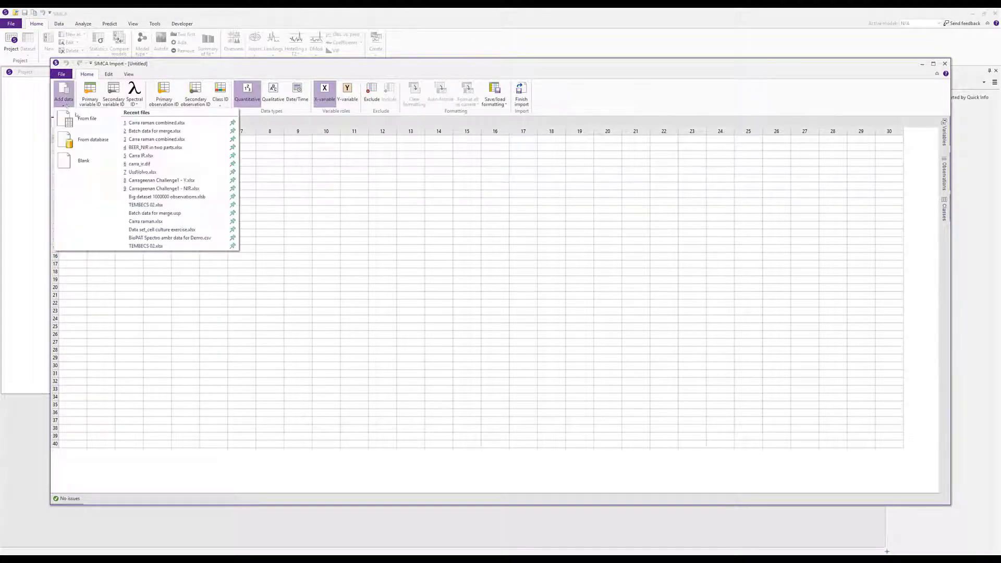
left_click(80, 118)
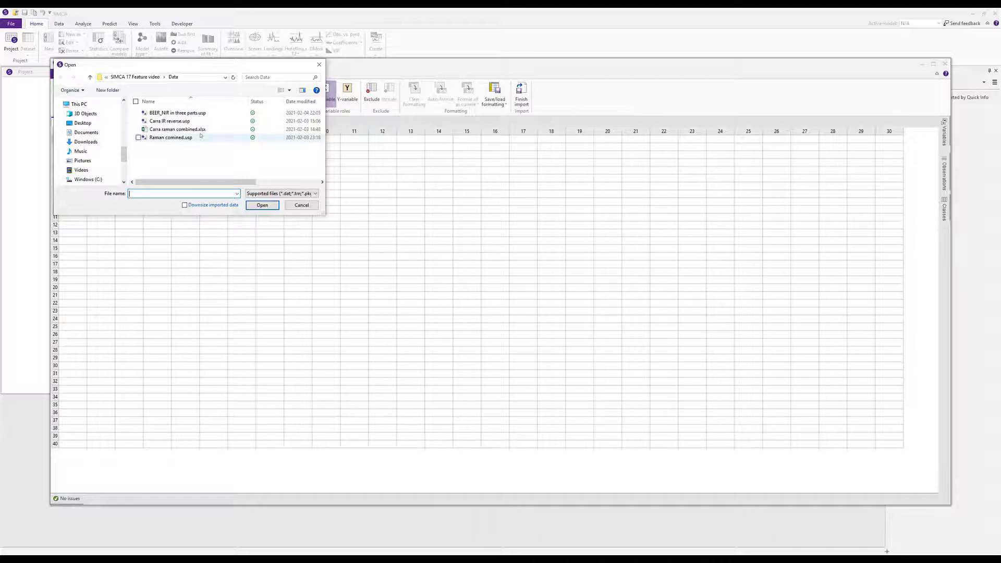
left_click(200, 130)
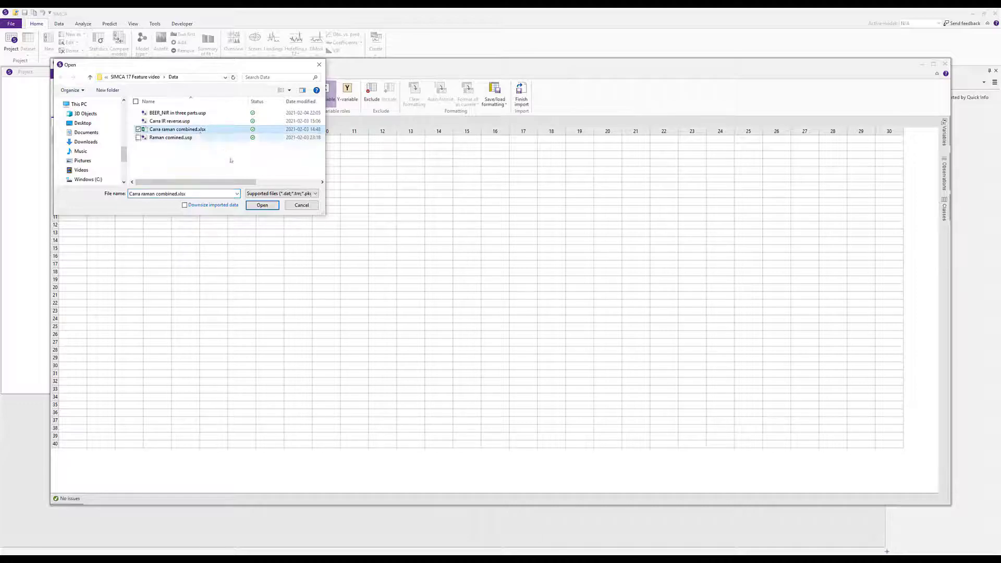
- Load the Raman sheet into the import window and set its first row as Raman shift spectral IDs
left_click(258, 207)
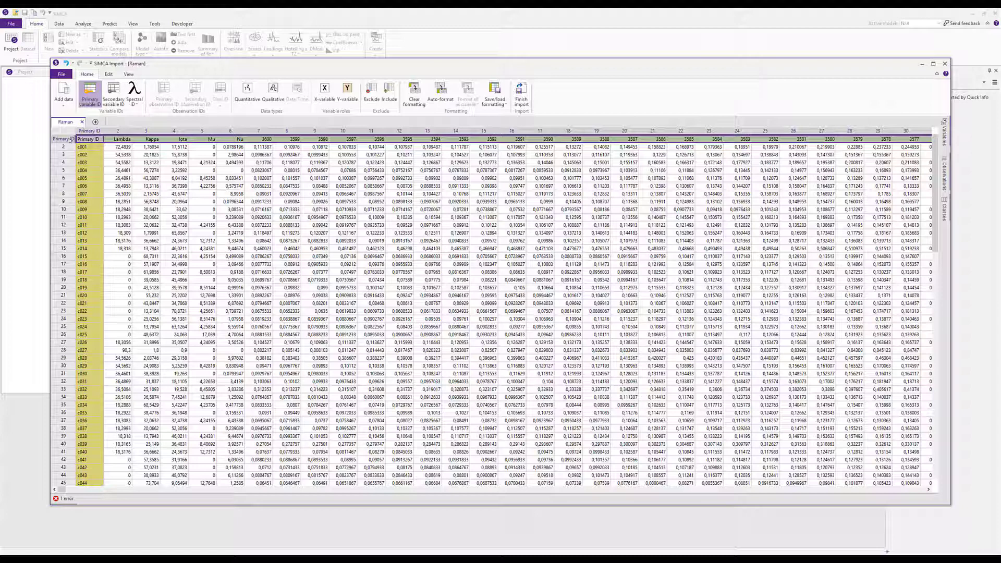
left_click(139, 104)
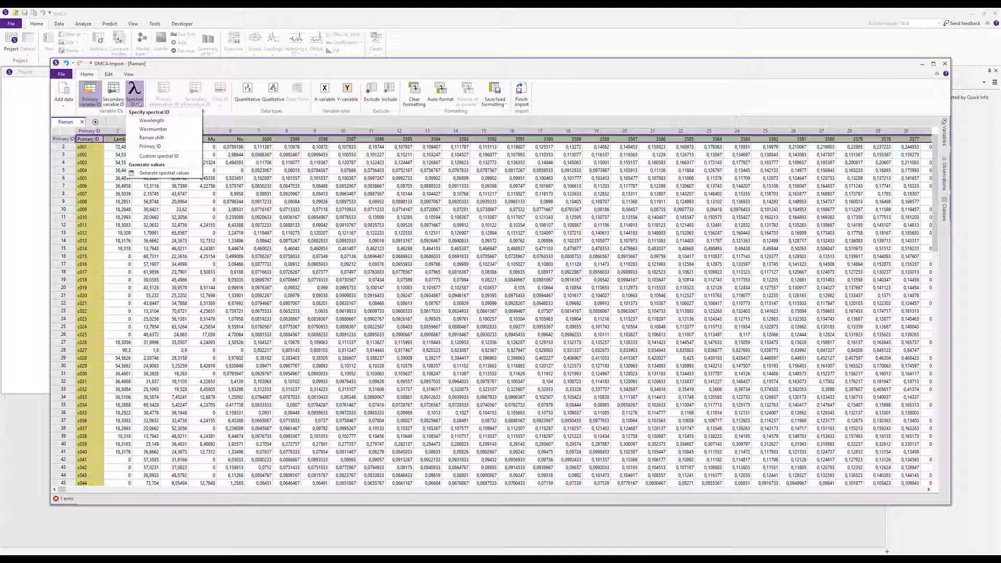
left_click(168, 138)
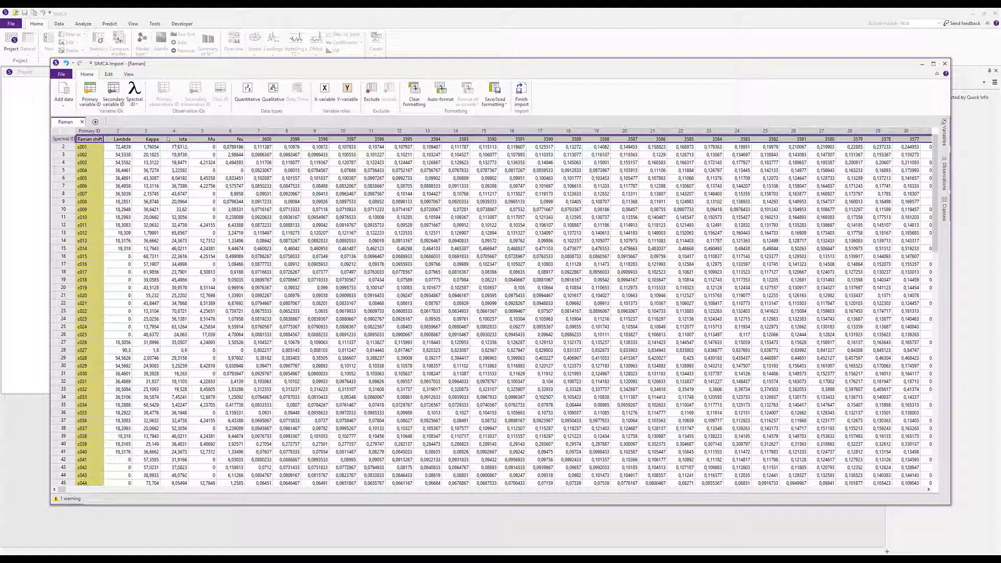
- Finish the import and review the issues flagging that Raman shift must be numerical
left_click(521, 94)
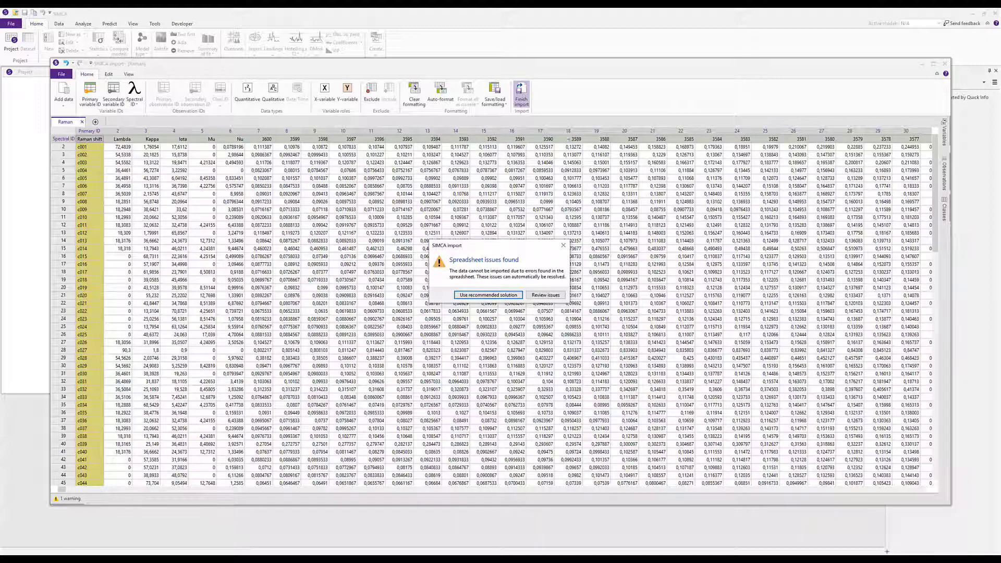
left_click(546, 295)
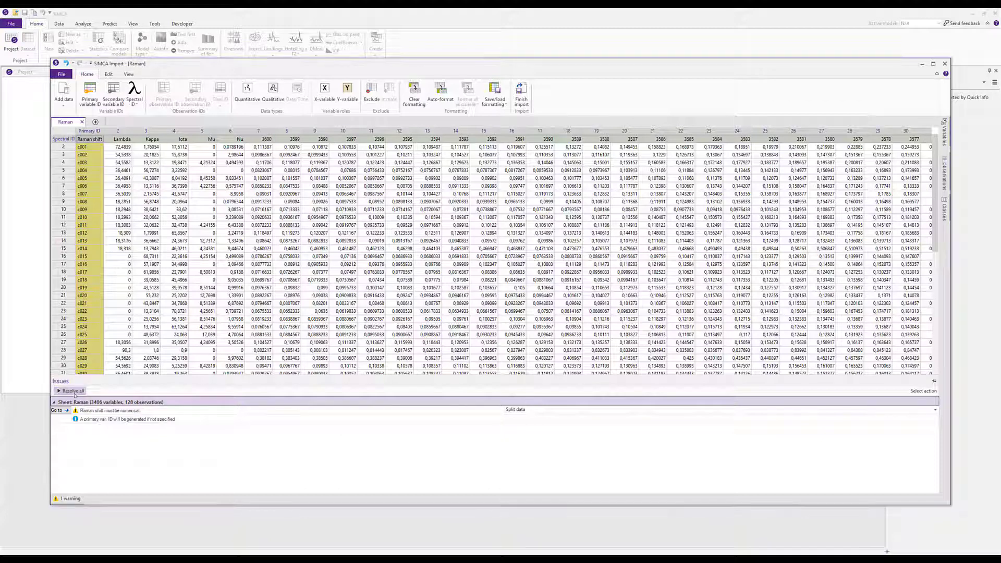
- Resolve all import issues, splitting off a 5-variable Raman (2) sheet from the 3401-variable Raman sheet
left_click(73, 391)
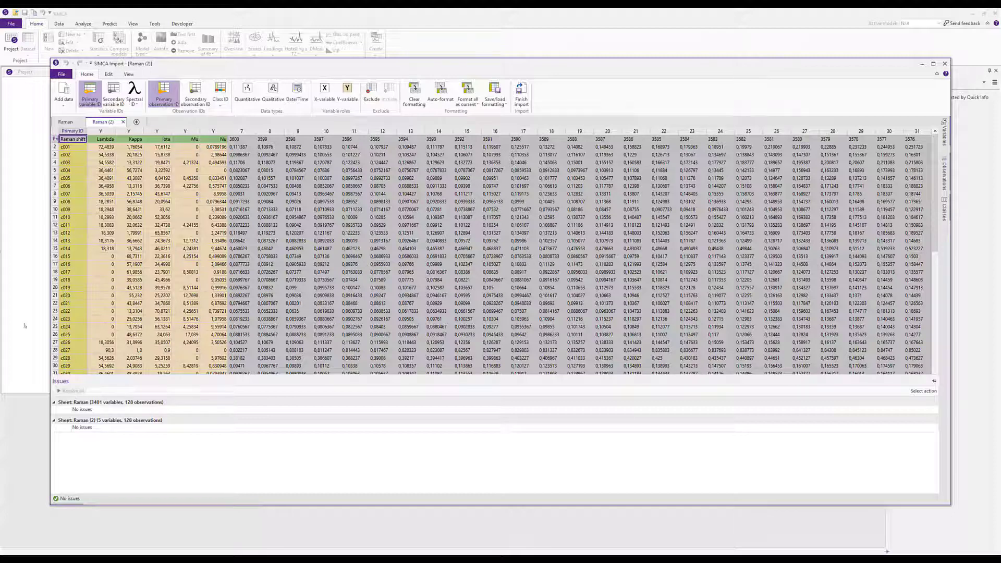
- Rename the Raman (2) sheet to Y-data, complete the import and save as Carra raman combined.usp
double_click(103, 122)
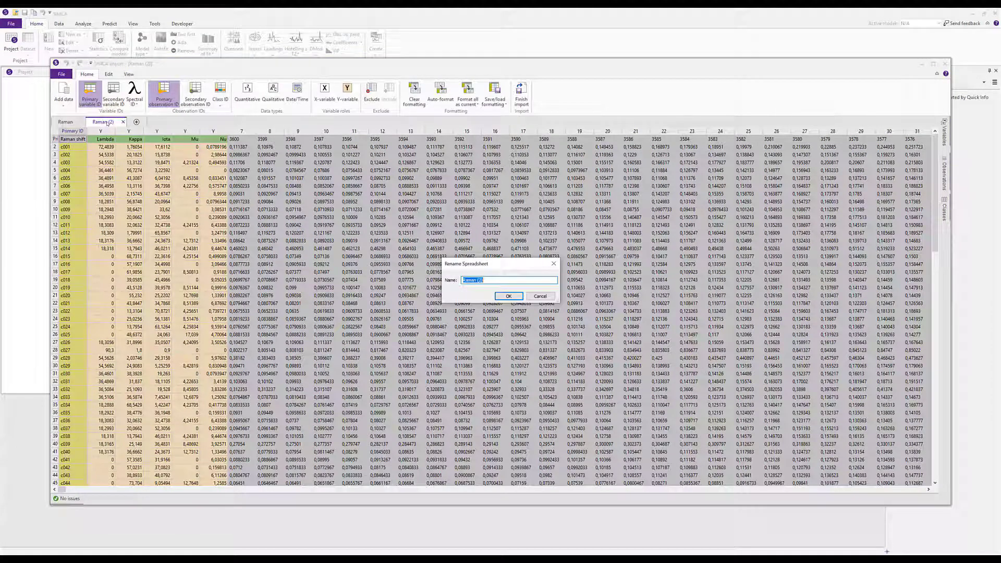
type("T")
type("-data")
key("Return")
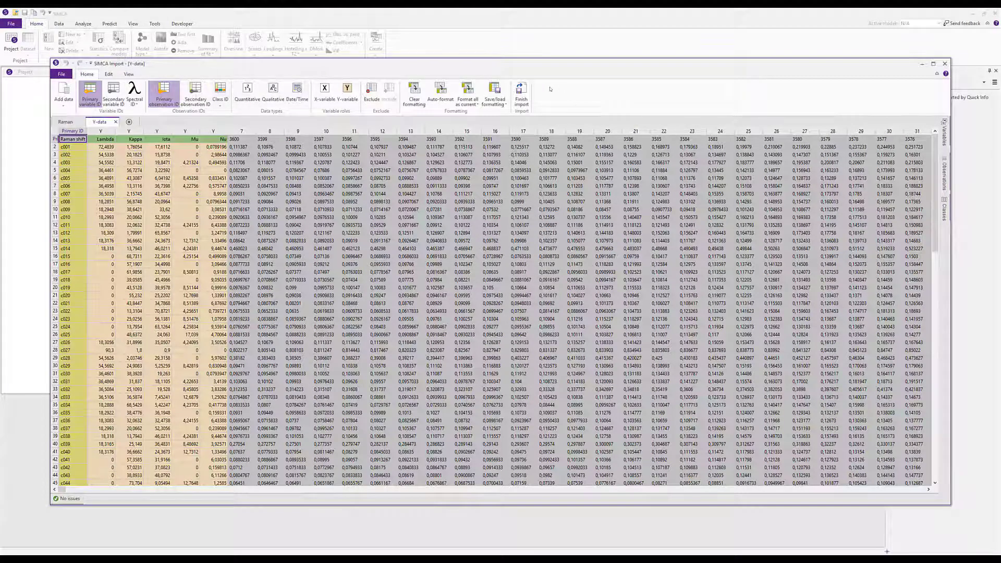
left_click(522, 94)
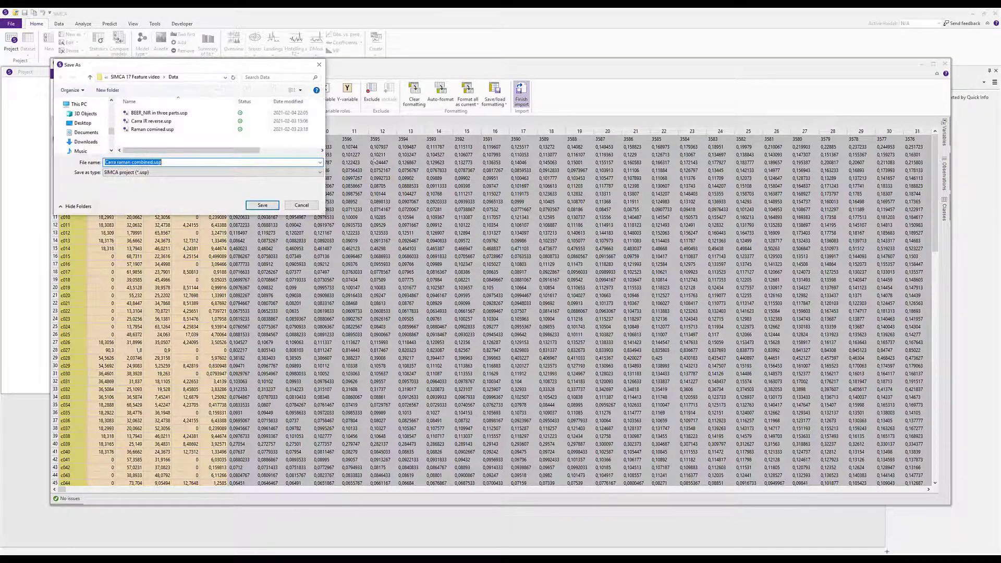
left_click(268, 205)
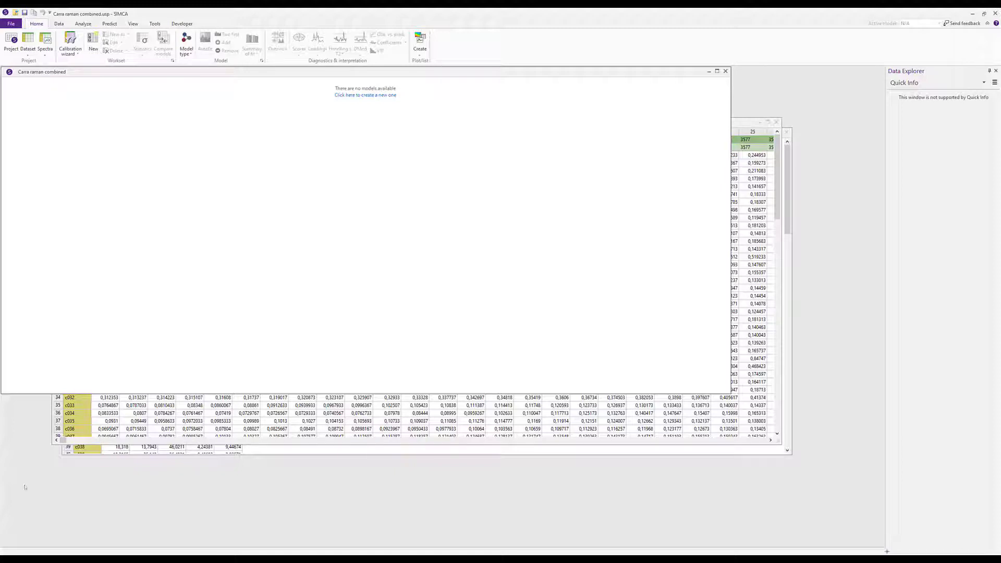
left_click(27, 51)
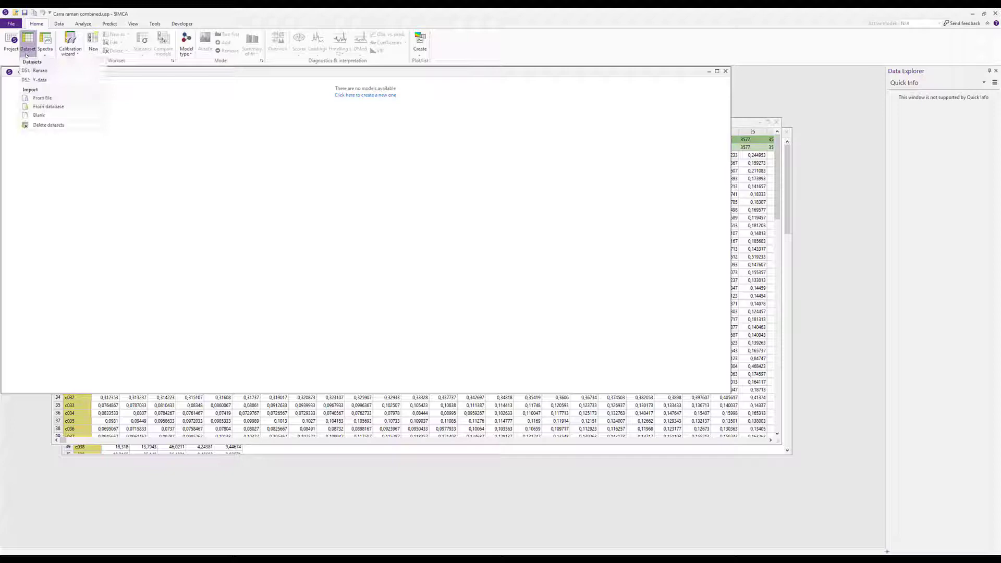
left_click(34, 70)
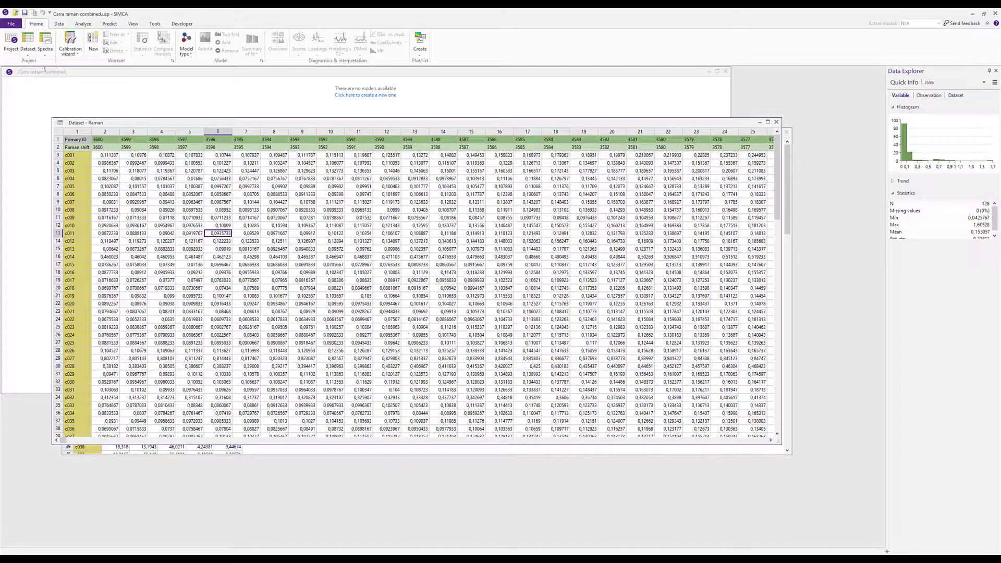
right_click(191, 195)
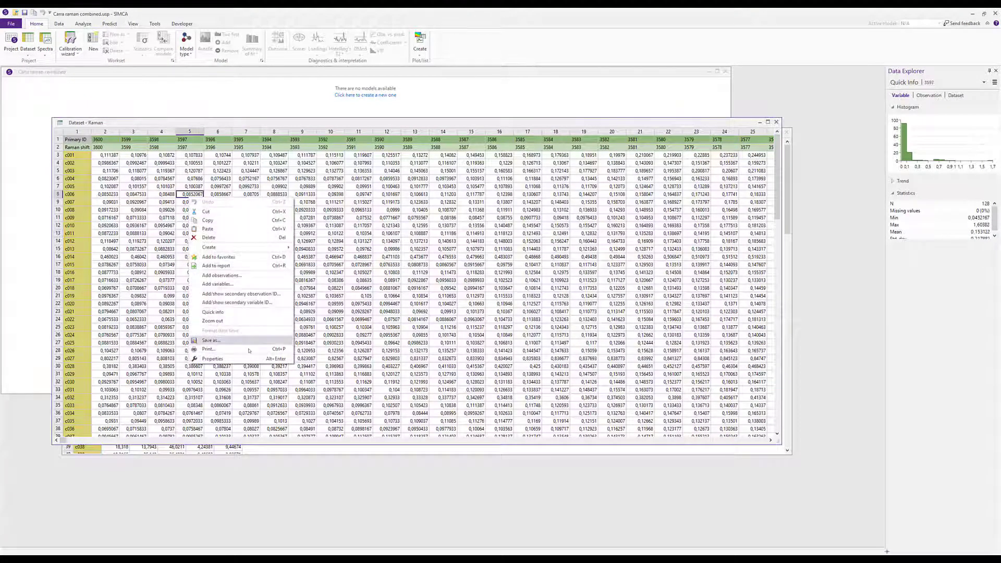
left_click(248, 360)
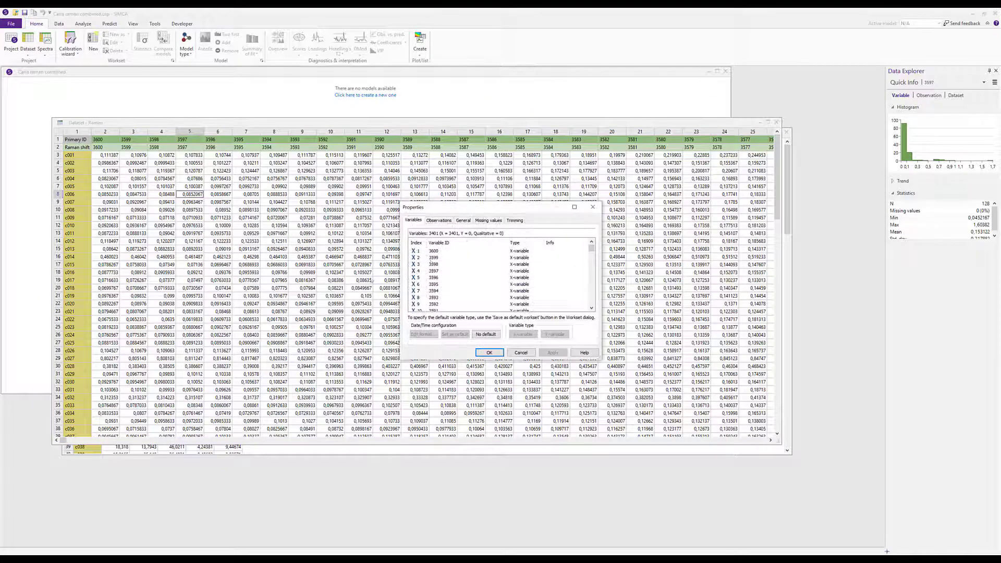
left_click(464, 221)
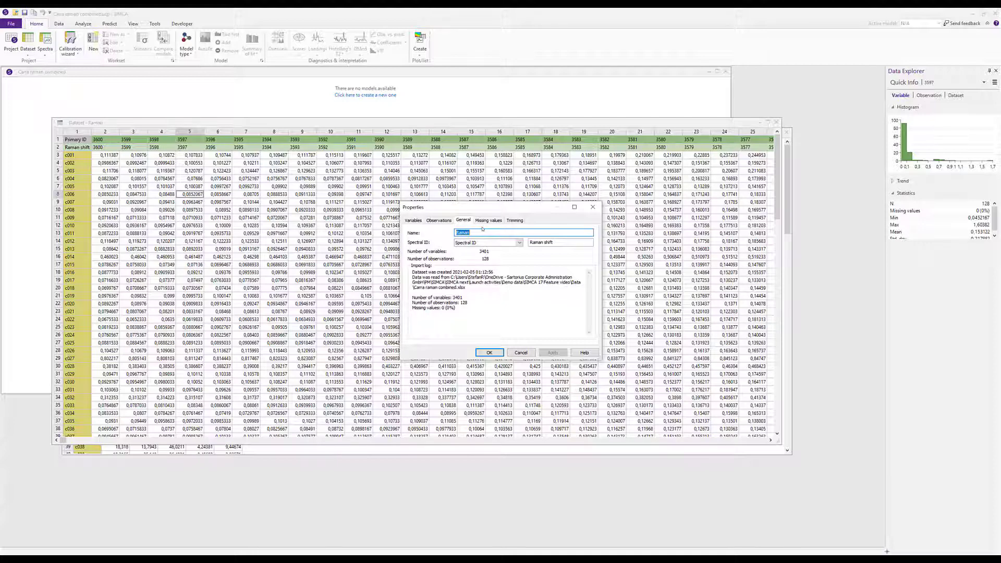
left_click(531, 354)
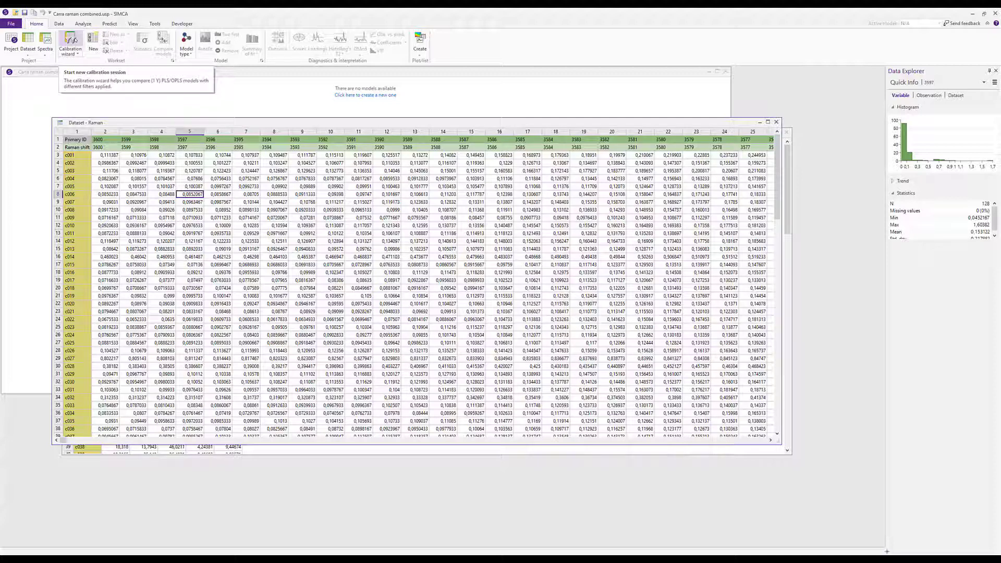
- Plot the Raman observation spectra and colour them by Lambda, after briefly trying Iota
left_click(45, 42)
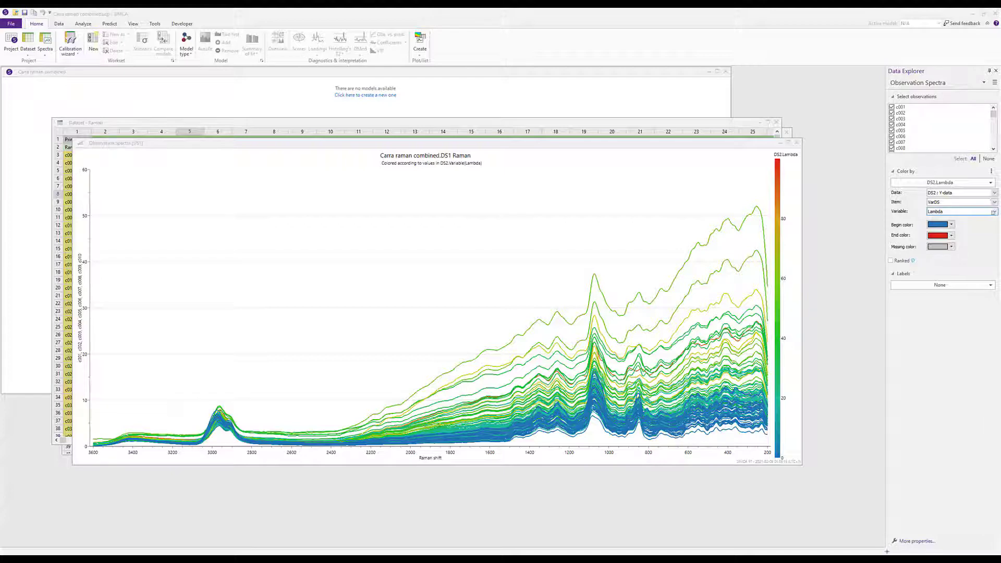
left_click(983, 211)
left_click(974, 235)
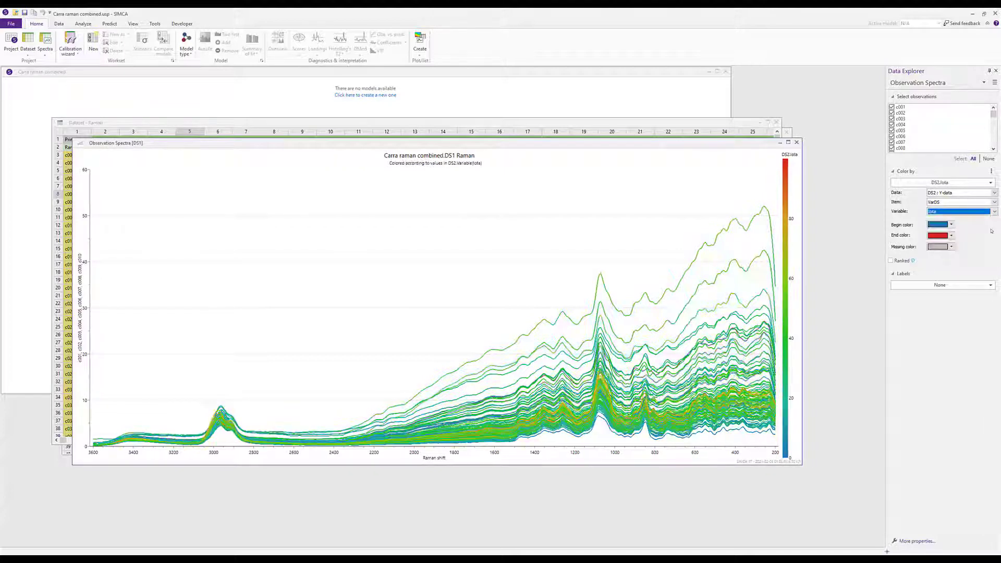
left_click(994, 212)
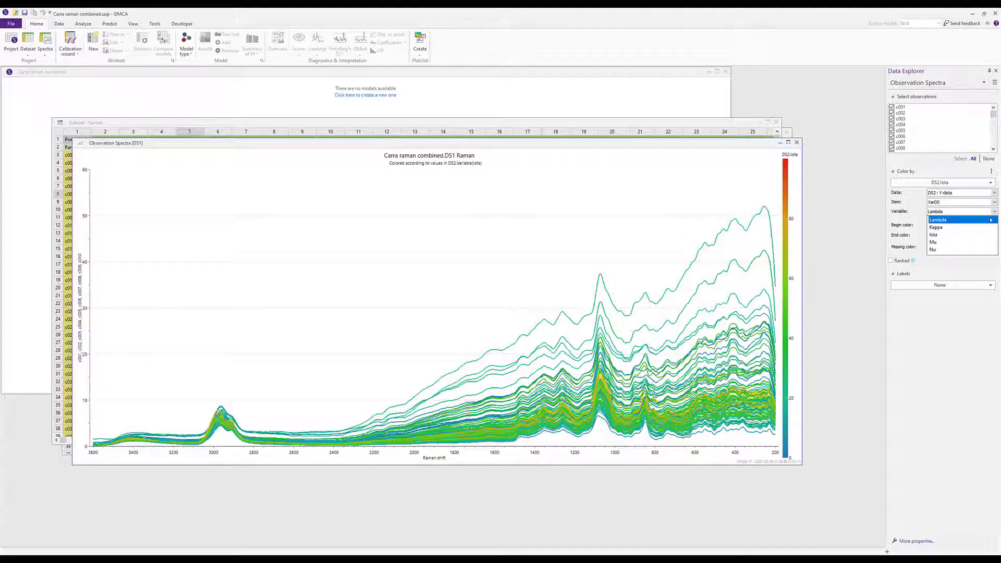
left_click(990, 220)
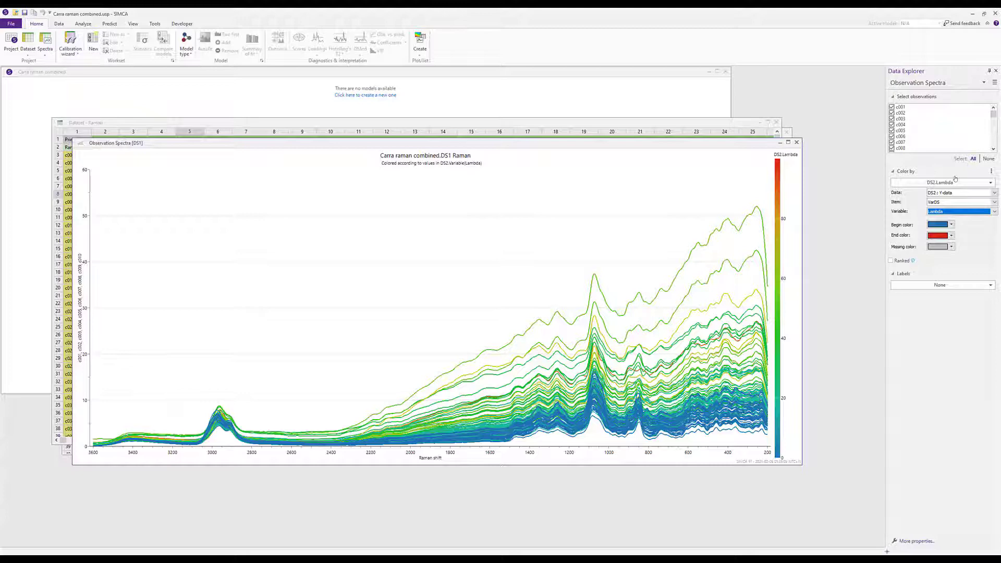
left_click(690, 454)
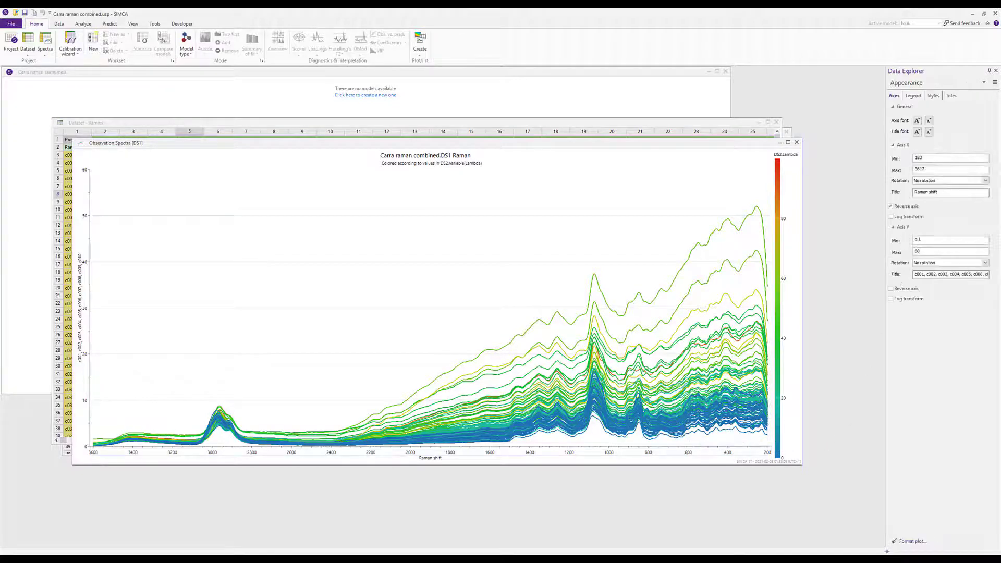
left_click(891, 207)
left_click(891, 207)
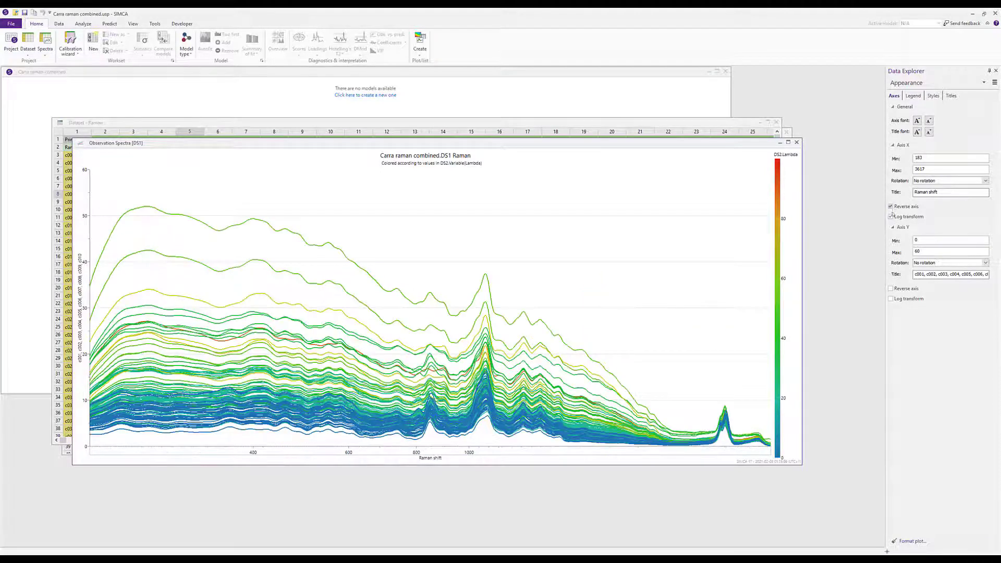
left_click(892, 217)
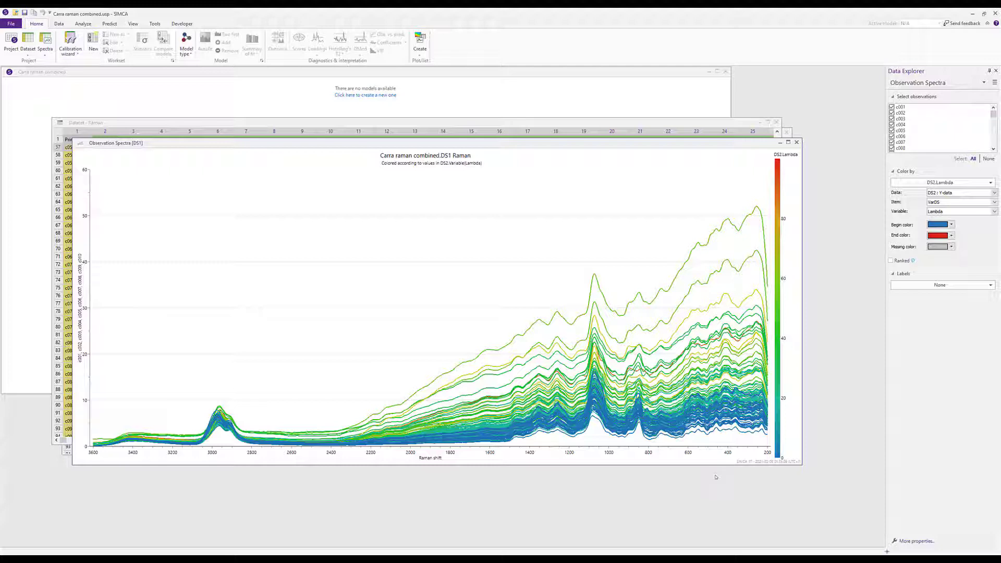
- Mark spectra c118, c079 and c055, then compare their values near shifts 784 and 1000
left_click(680, 435)
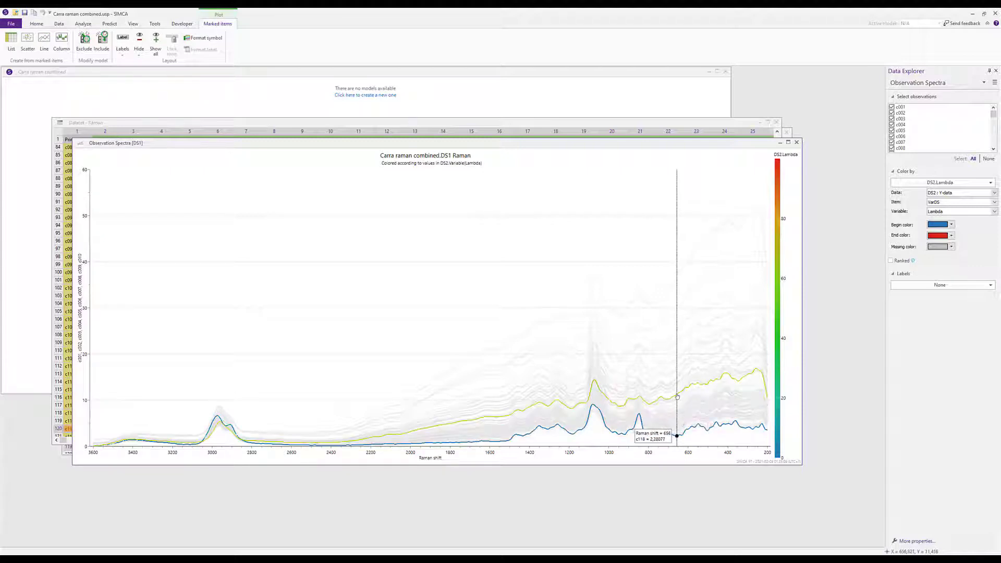
left_click(677, 395)
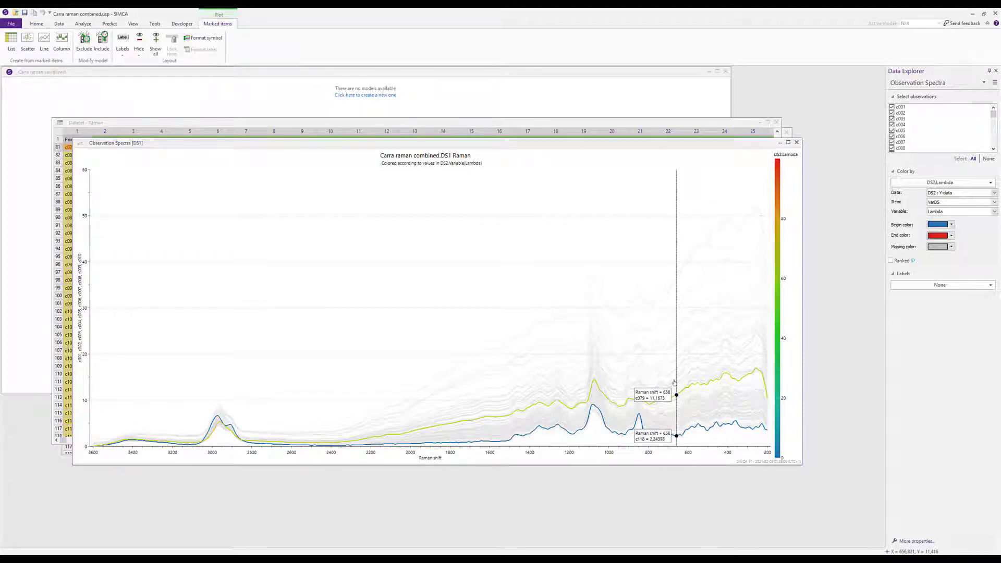
left_click(662, 323)
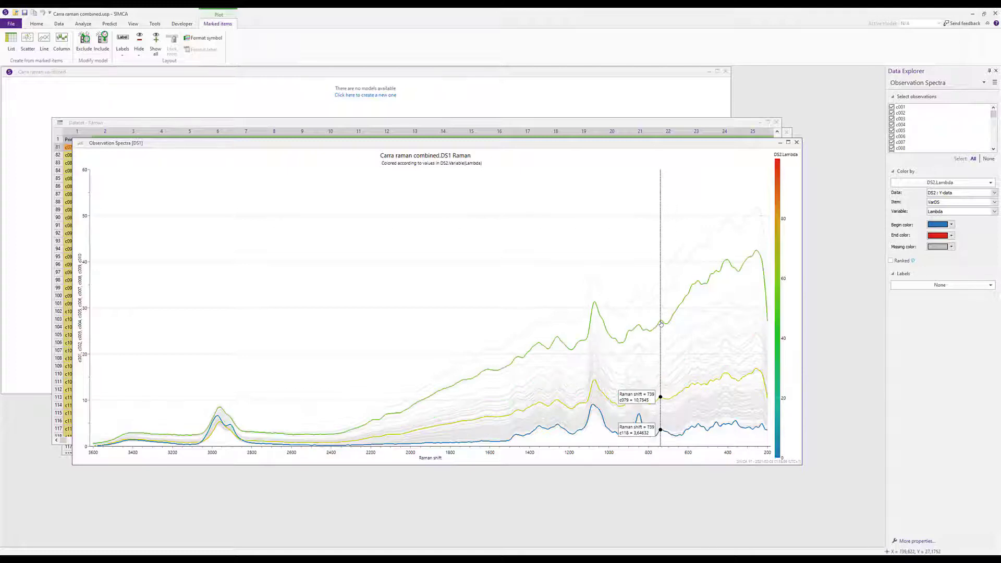
left_click(652, 249)
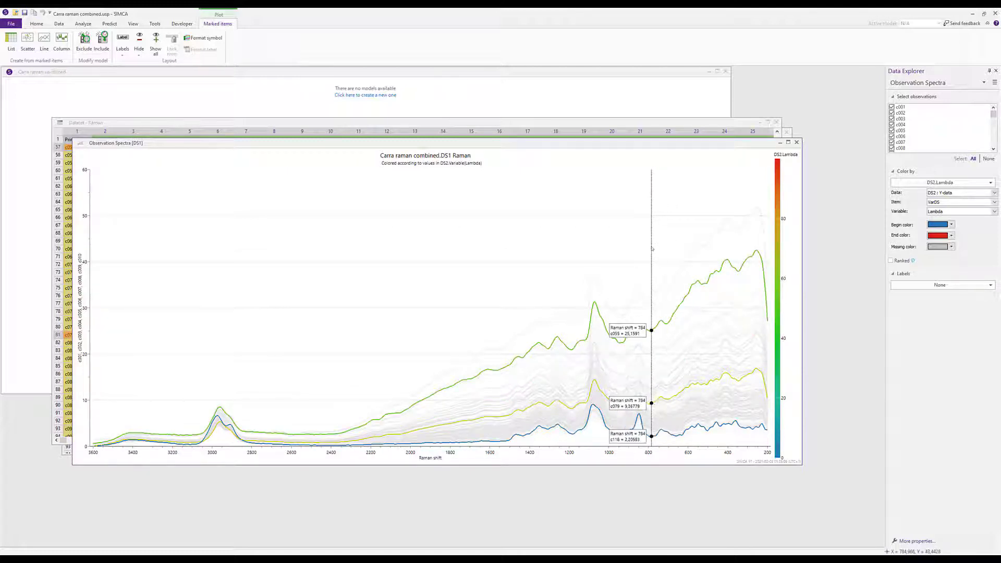
left_click_drag(652, 249, 609, 223)
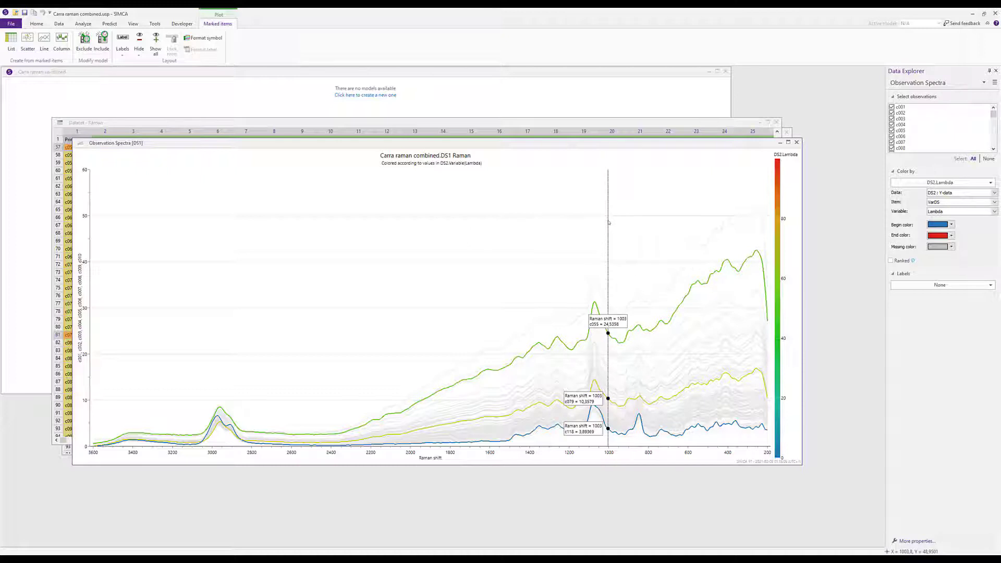